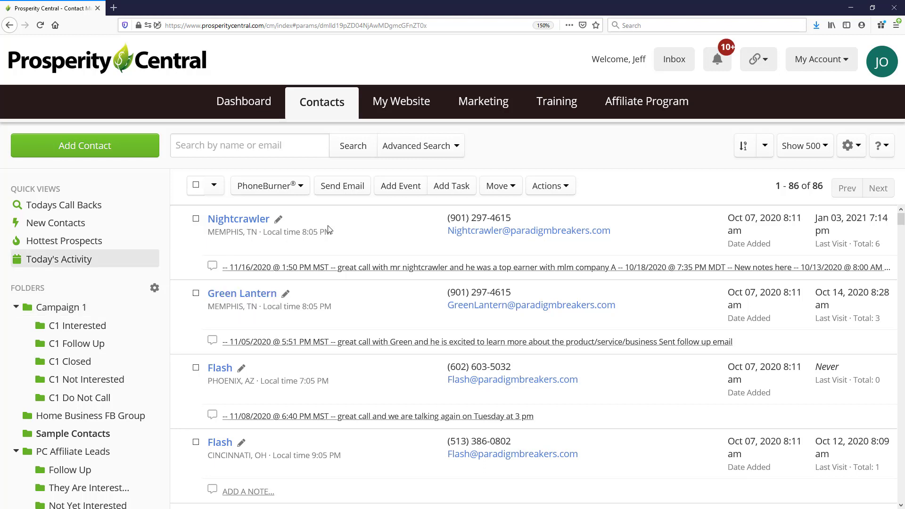
- Start an advanced contact search that includes only the Campaign 1 folder
{"action": "left_click", "coordinate": [436, 150]}
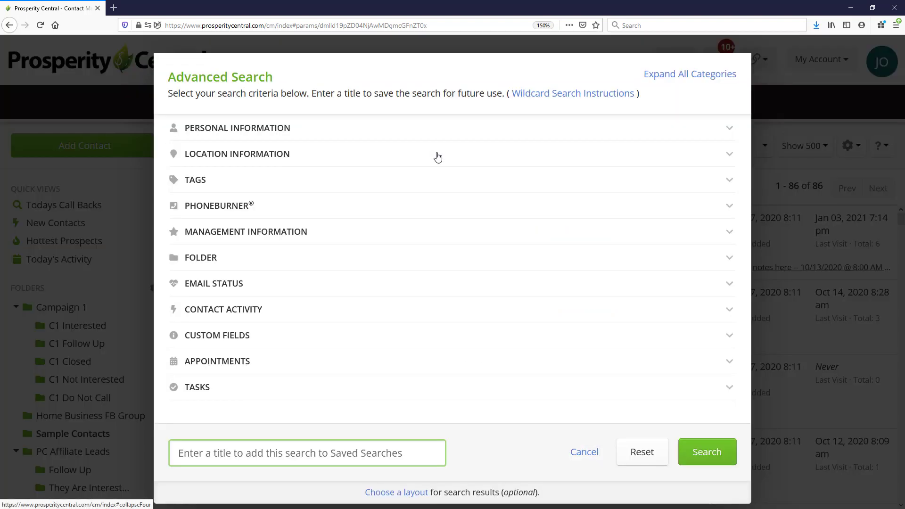
{"action": "left_click", "coordinate": [436, 130]}
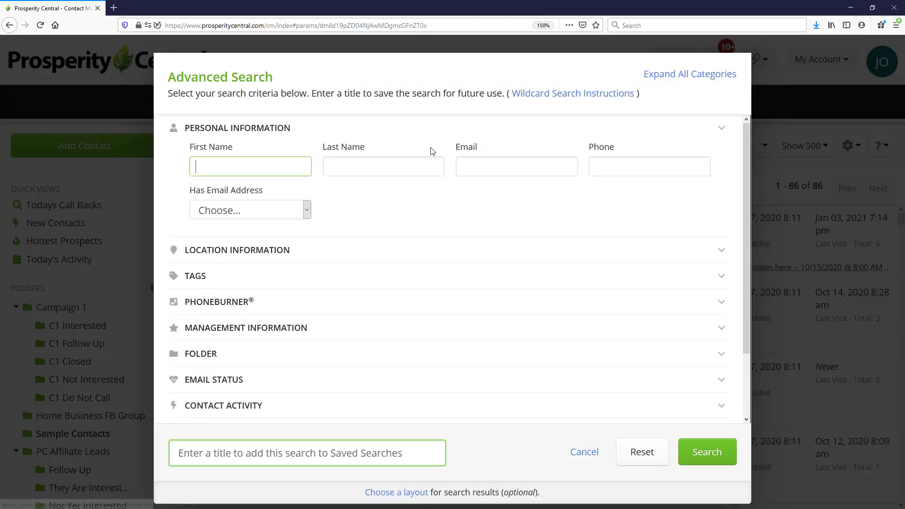
{"action": "left_click", "coordinate": [262, 131]}
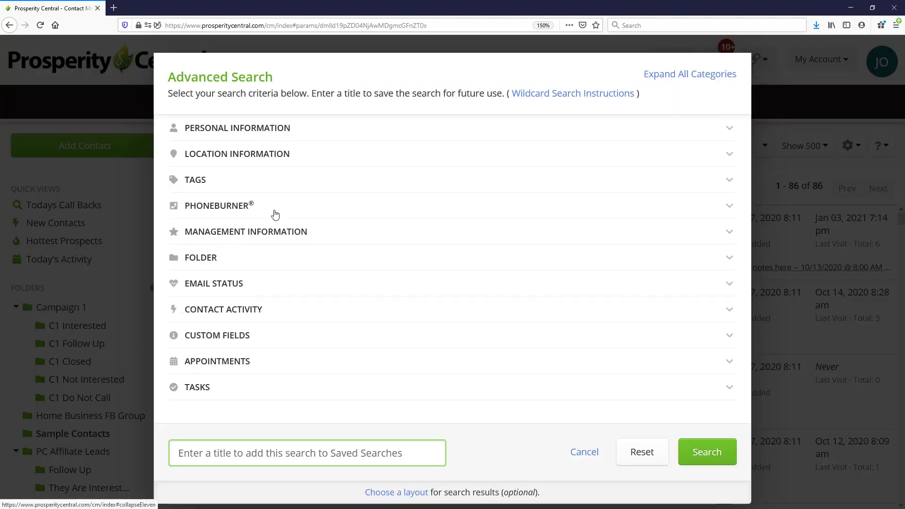
{"action": "left_click", "coordinate": [212, 257]}
{"action": "left_click", "coordinate": [293, 296]}
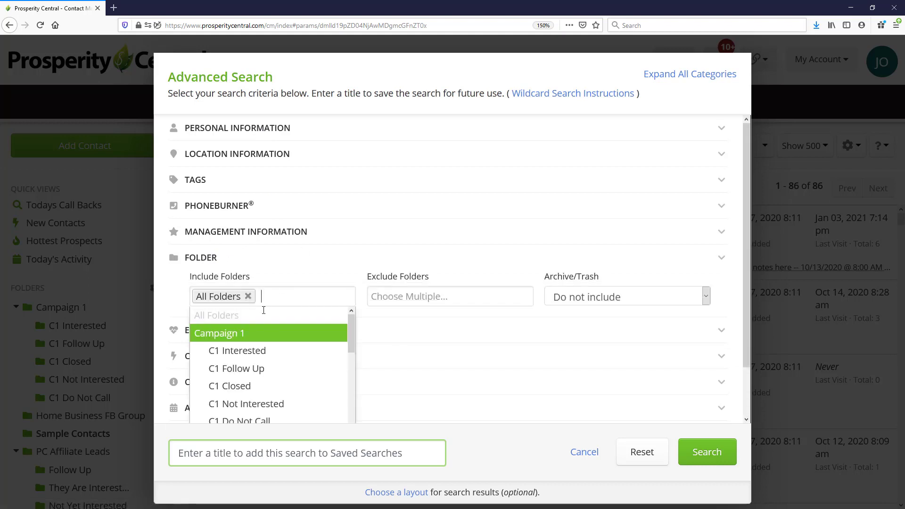
{"action": "left_click", "coordinate": [215, 335]}
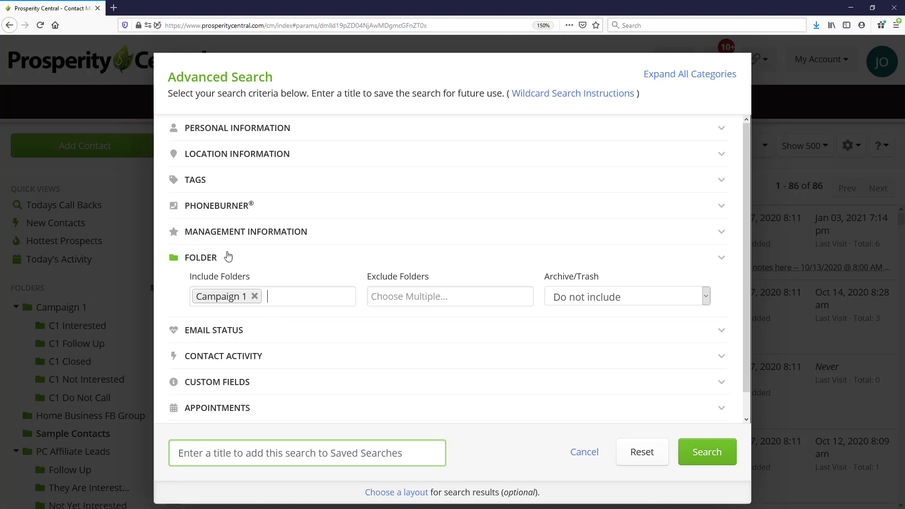
- Add a contact activity criterion to the search with Called a prospect set to No
{"action": "scroll", "coordinate": [250, 301], "scroll_direction": "down", "scroll_amount": 1}
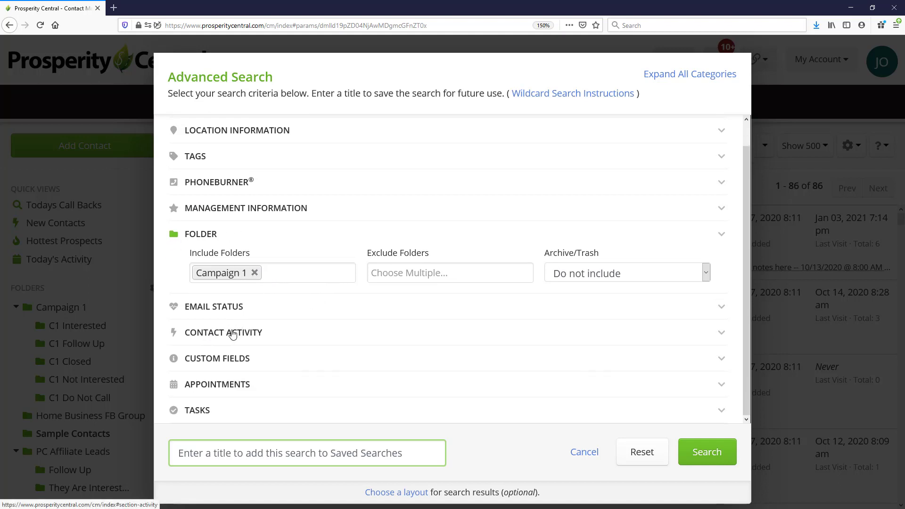
{"action": "left_click", "coordinate": [225, 333]}
{"action": "scroll", "coordinate": [364, 311], "scroll_direction": "down", "scroll_amount": 1}
{"action": "scroll", "coordinate": [363, 311], "scroll_direction": "down", "scroll_amount": 1}
{"action": "left_click", "coordinate": [271, 298]}
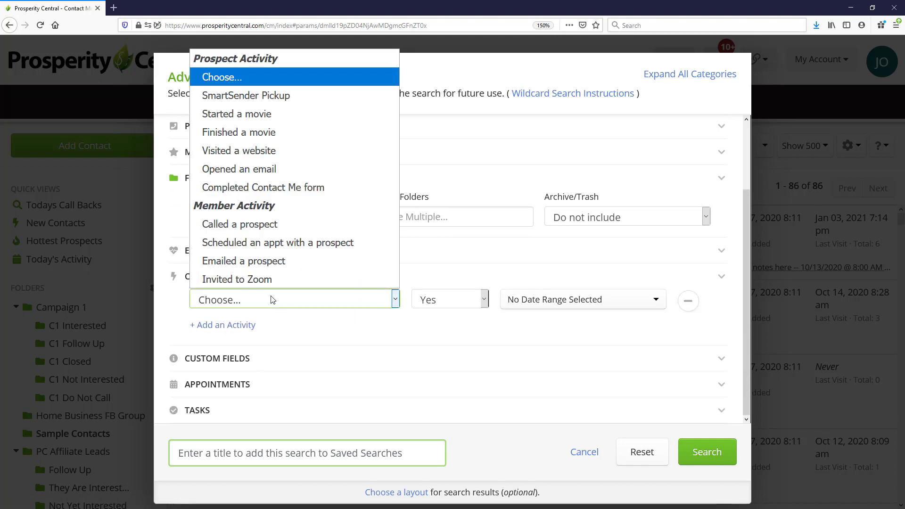
{"action": "left_click", "coordinate": [237, 225]}
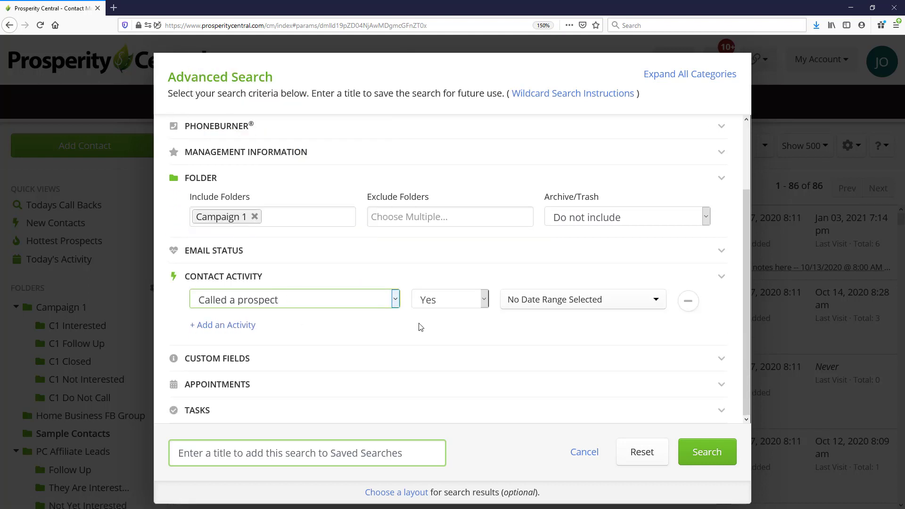
{"action": "left_click", "coordinate": [439, 299]}
{"action": "left_click", "coordinate": [426, 337]}
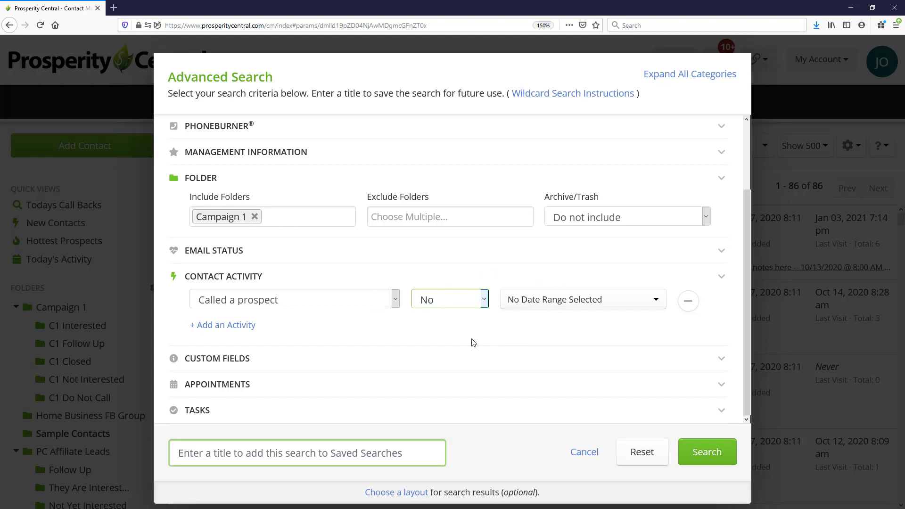
- Title the search "Campaign 1 Call 1" to save it, and run it
{"action": "left_click", "coordinate": [504, 323]}
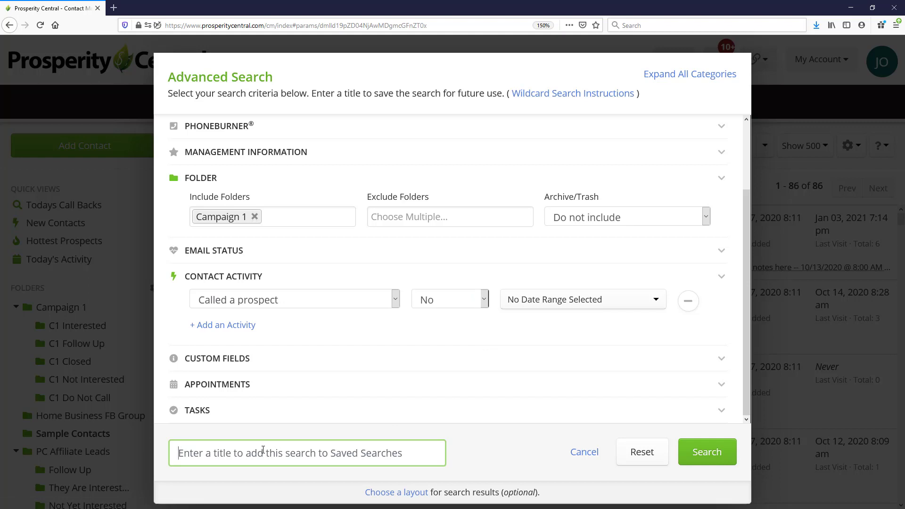
{"action": "type", "text": "Campaign 1 Call 1"}
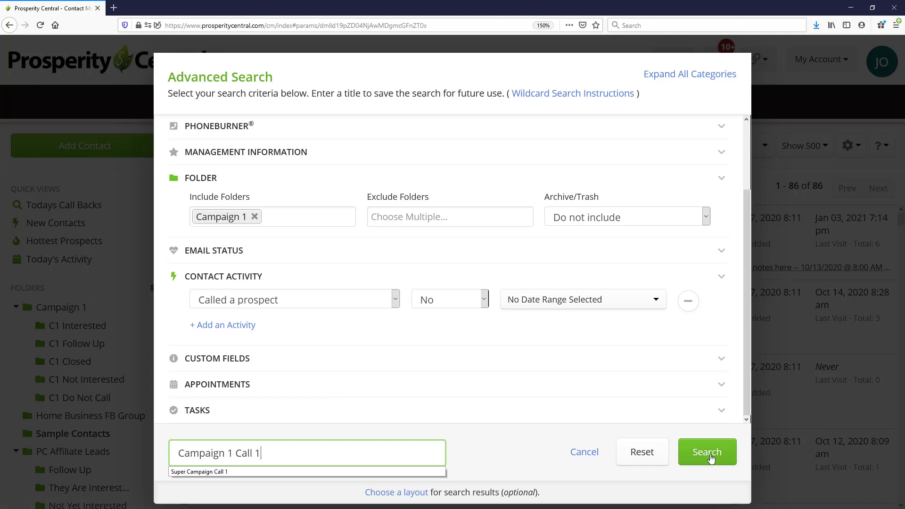
{"action": "left_click", "coordinate": [706, 453]}
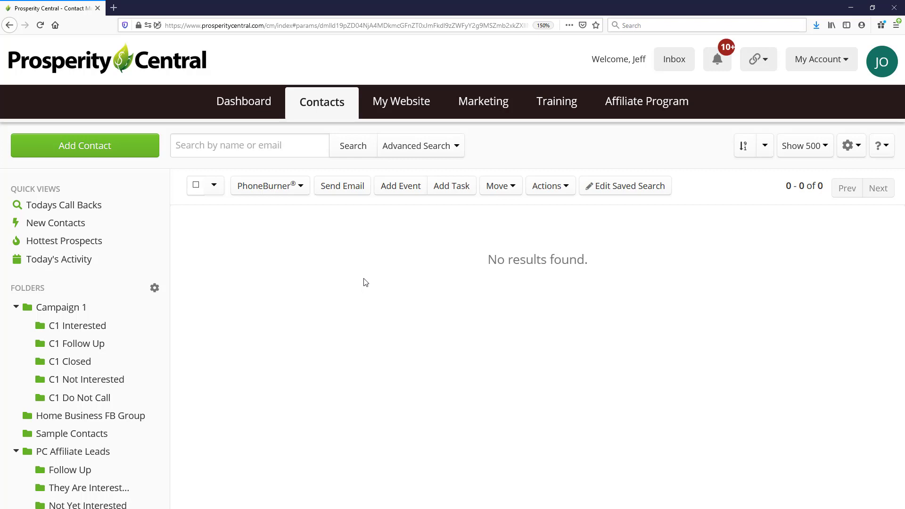
- Look through the folders and saved searches, and collapse the PC Affiliate Leads folder
{"action": "scroll", "coordinate": [101, 304], "scroll_direction": "down", "scroll_amount": 6}
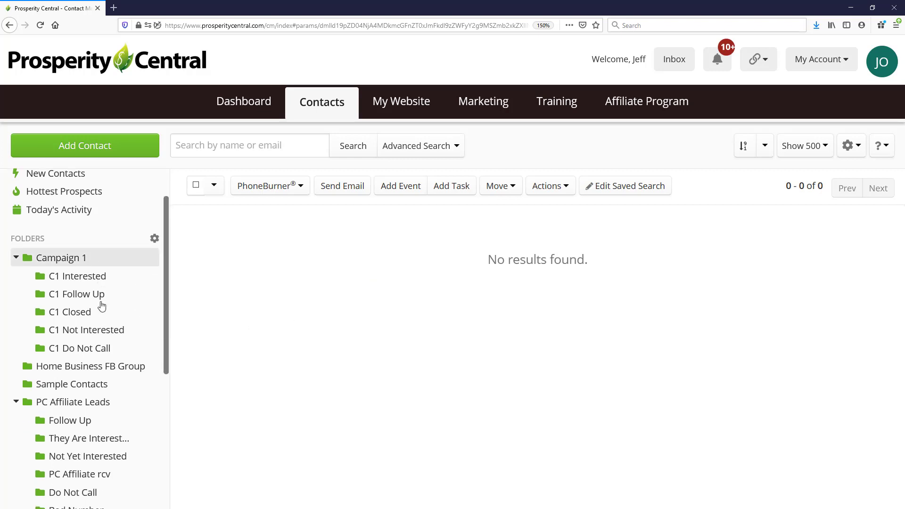
{"action": "scroll", "coordinate": [118, 358], "scroll_direction": "up", "scroll_amount": 2}
{"action": "scroll", "coordinate": [132, 399], "scroll_direction": "down", "scroll_amount": 2}
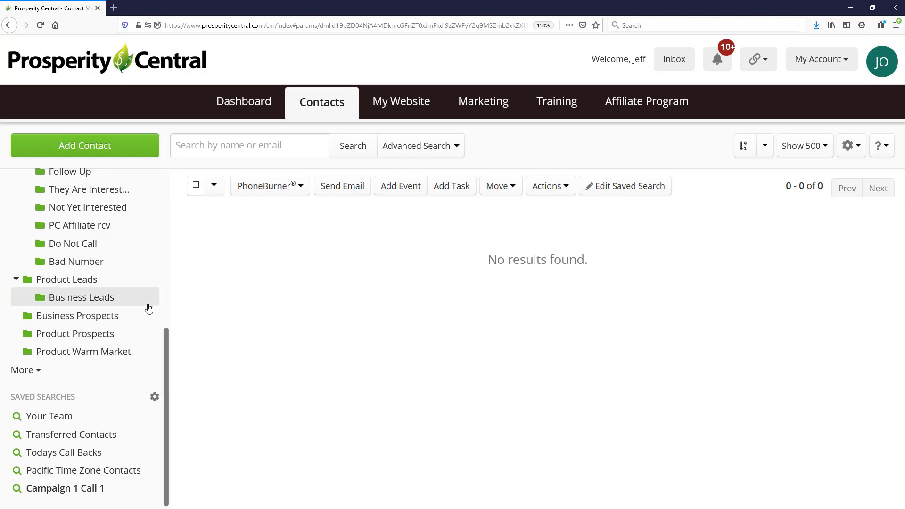
{"action": "scroll", "coordinate": [71, 325], "scroll_direction": "up", "scroll_amount": 5}
{"action": "left_click", "coordinate": [15, 382]}
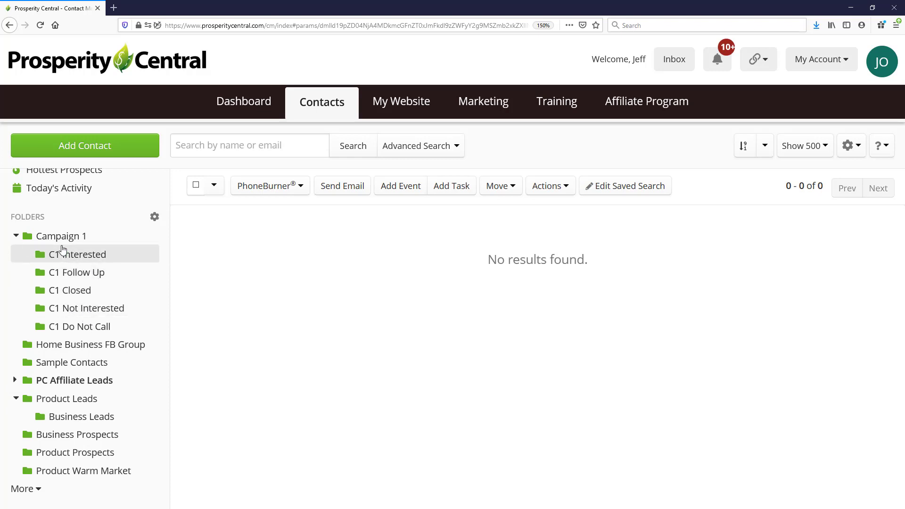
- Start another advanced search including the Campaign 1 folder, with Called a prospect as the contact activity
{"action": "mouse_move", "coordinate": [58, 243]}
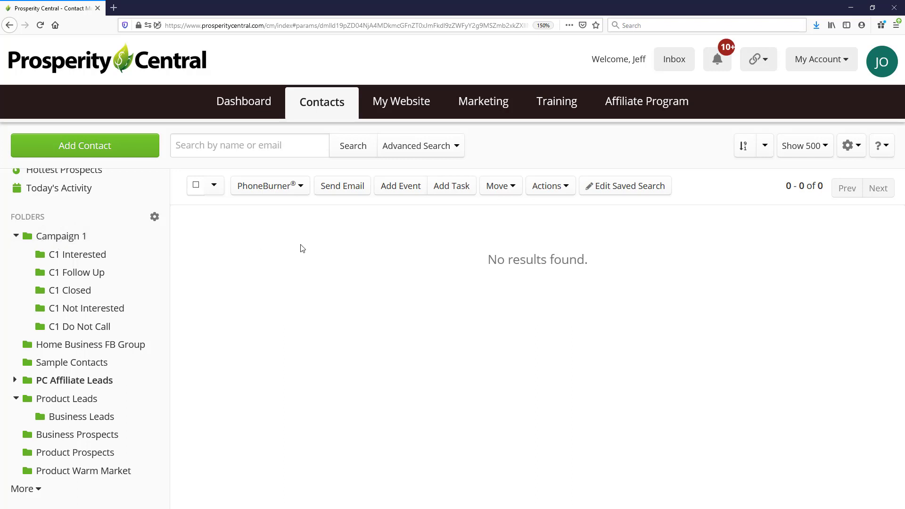
{"action": "left_click", "coordinate": [425, 148]}
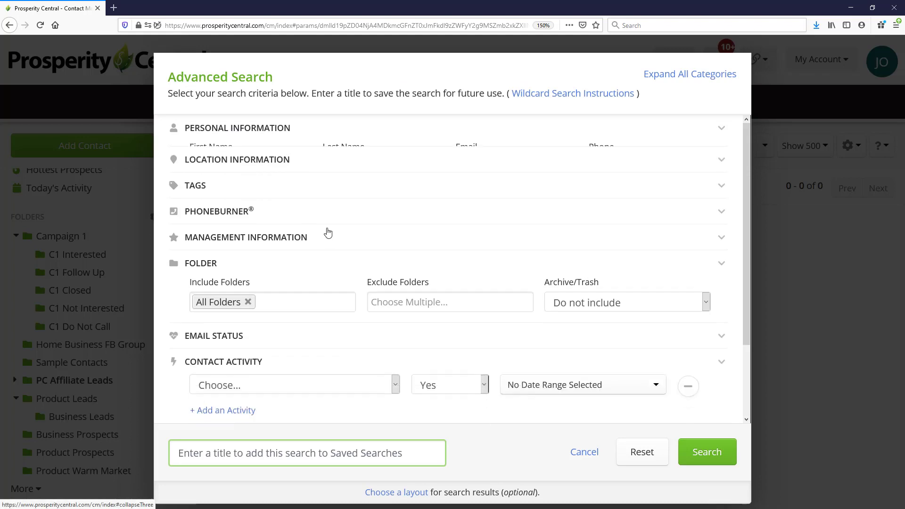
{"action": "left_click", "coordinate": [270, 296]}
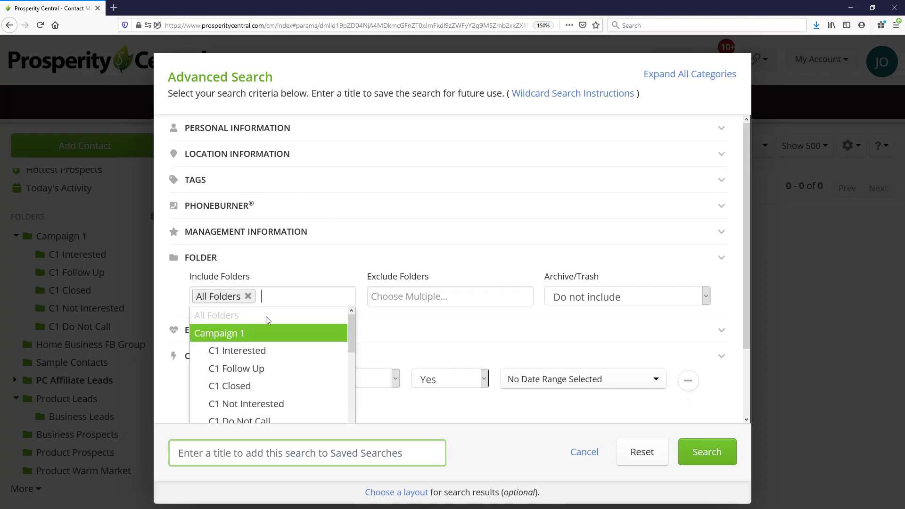
{"action": "left_click", "coordinate": [239, 335]}
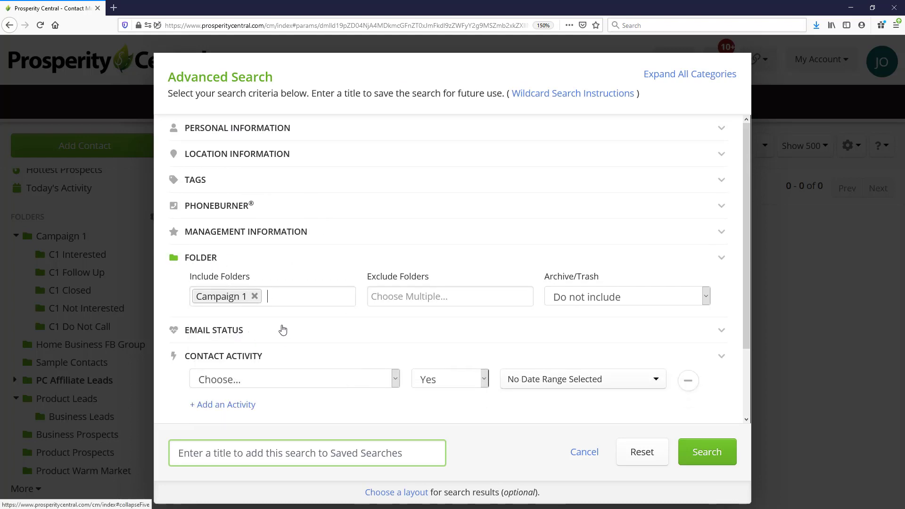
{"action": "scroll", "coordinate": [283, 329], "scroll_direction": "down", "scroll_amount": 3}
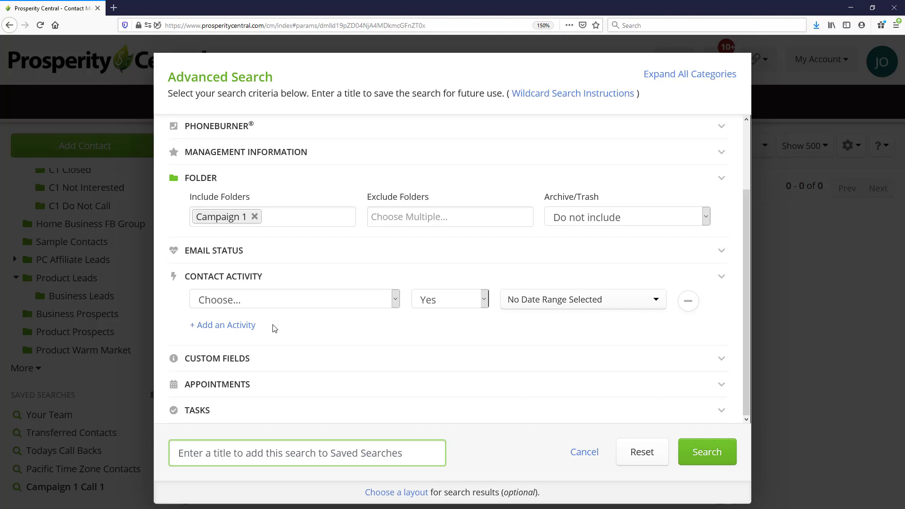
{"action": "left_click", "coordinate": [224, 302]}
{"action": "left_click", "coordinate": [232, 230]}
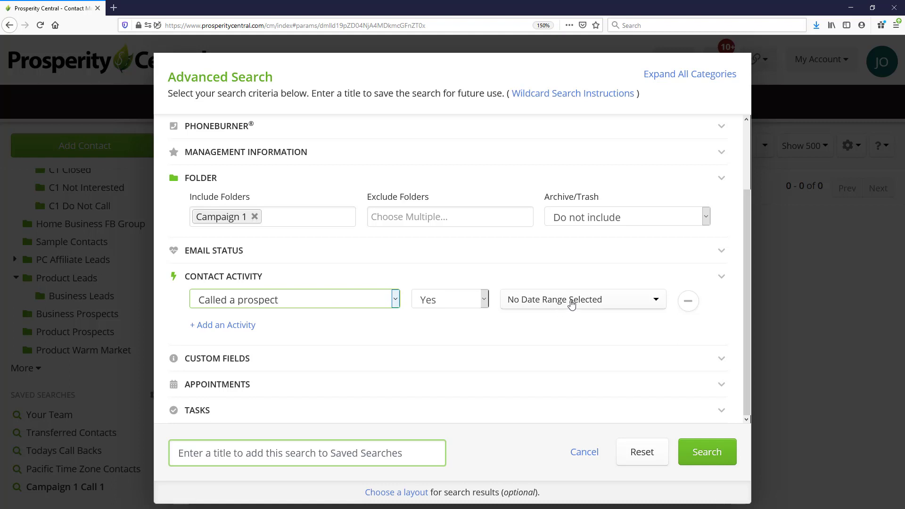
- Set the call activity's date range to before 2 days ago, then save and run the search as "Campaign 1 Call Again"
{"action": "left_click", "coordinate": [571, 301]}
{"action": "scroll", "coordinate": [575, 290], "scroll_direction": "down", "scroll_amount": 2}
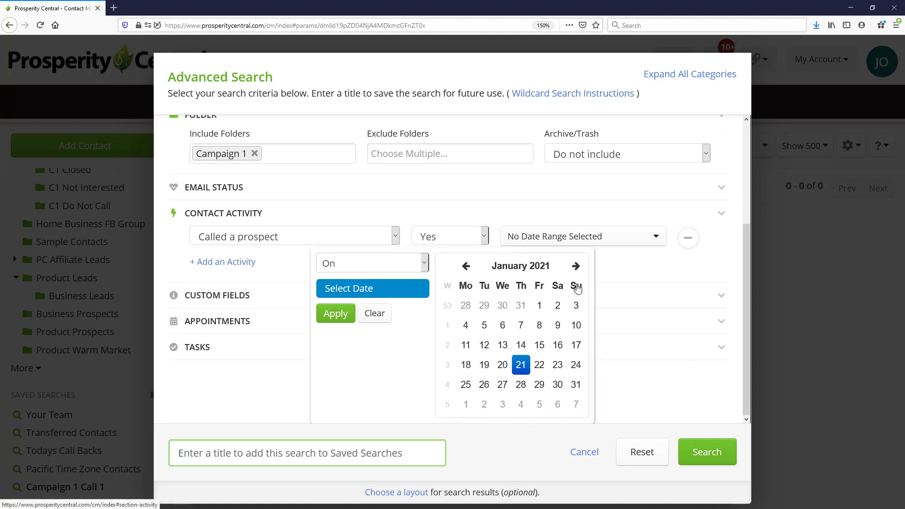
{"action": "left_click", "coordinate": [418, 263]}
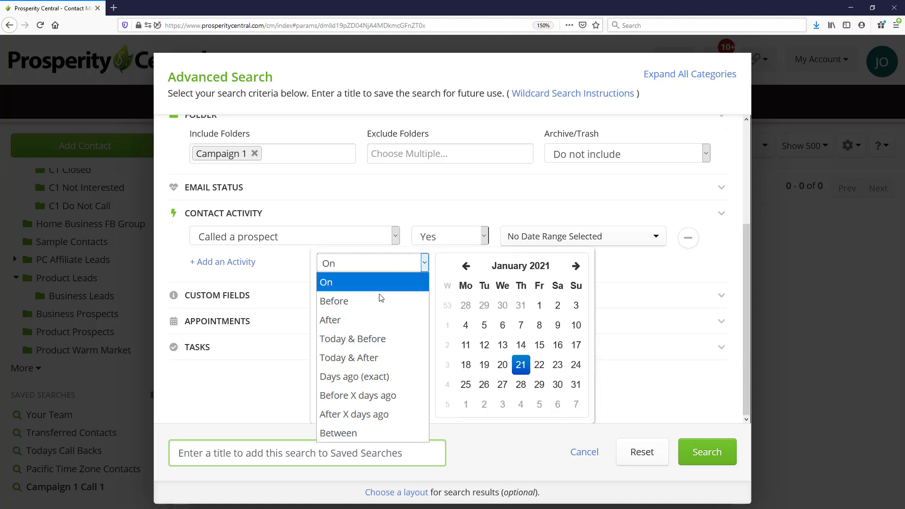
{"action": "left_click", "coordinate": [363, 396]}
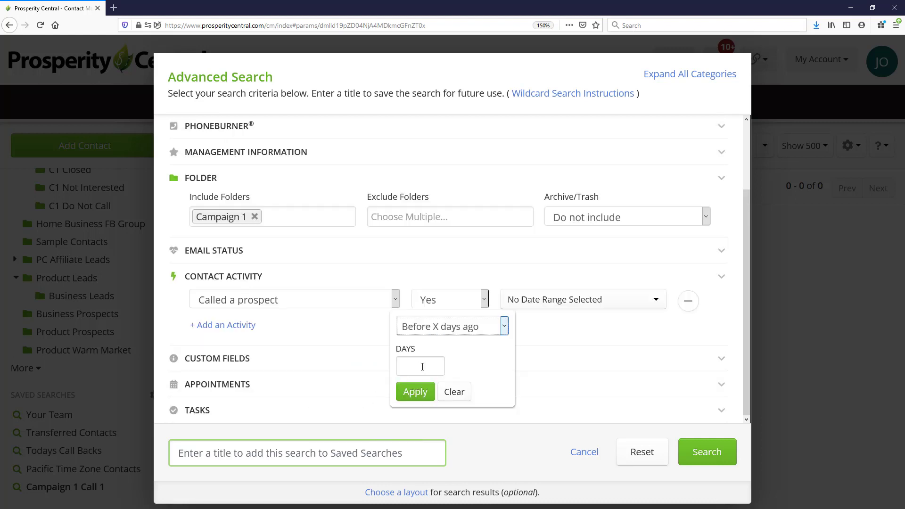
{"action": "left_click", "coordinate": [423, 367]}
{"action": "type", "text": "2"}
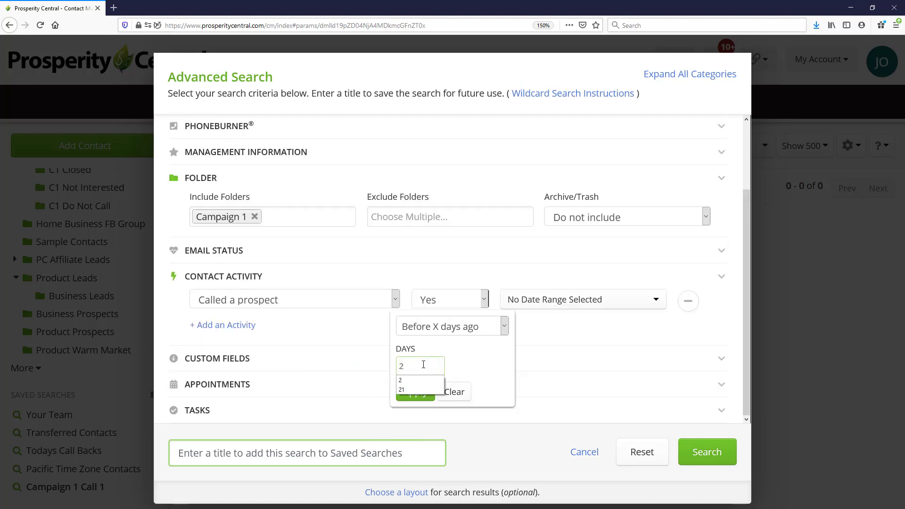
{"action": "left_click", "coordinate": [408, 402]}
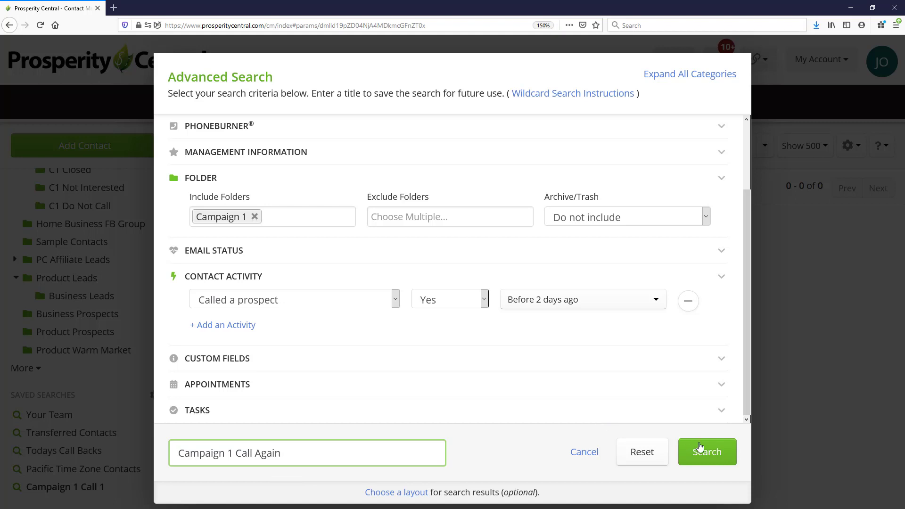
{"action": "left_click", "coordinate": [707, 452]}
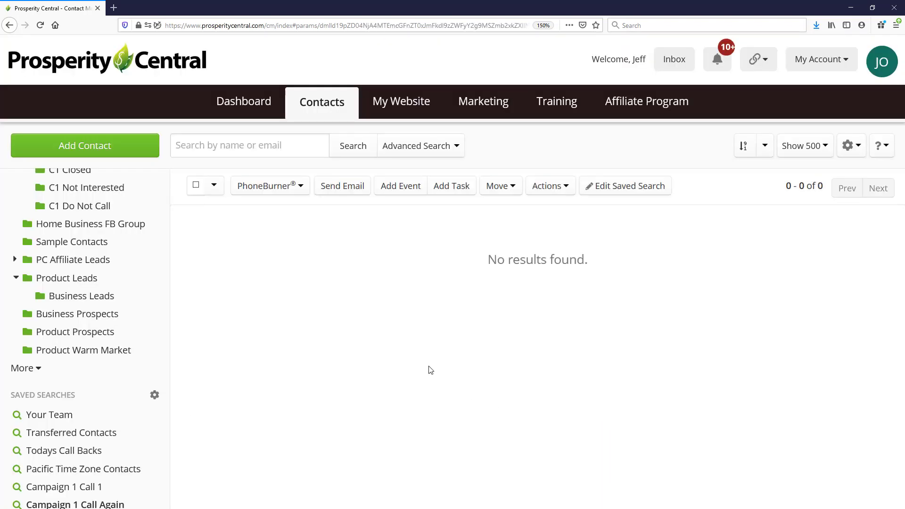
- Open the saved search Campaign 1 Call 1 and review its criteria without changing them
{"action": "scroll", "coordinate": [122, 342], "scroll_direction": "down", "scroll_amount": 1}
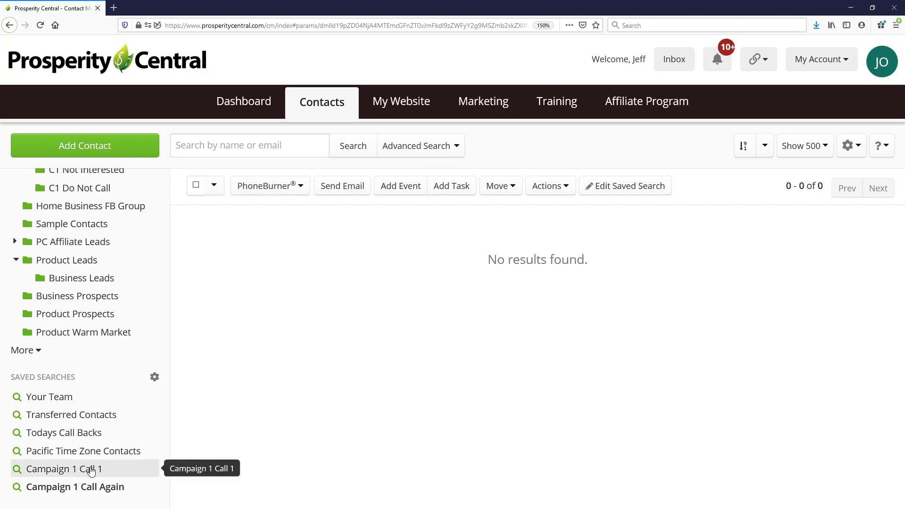
{"action": "left_click", "coordinate": [77, 474]}
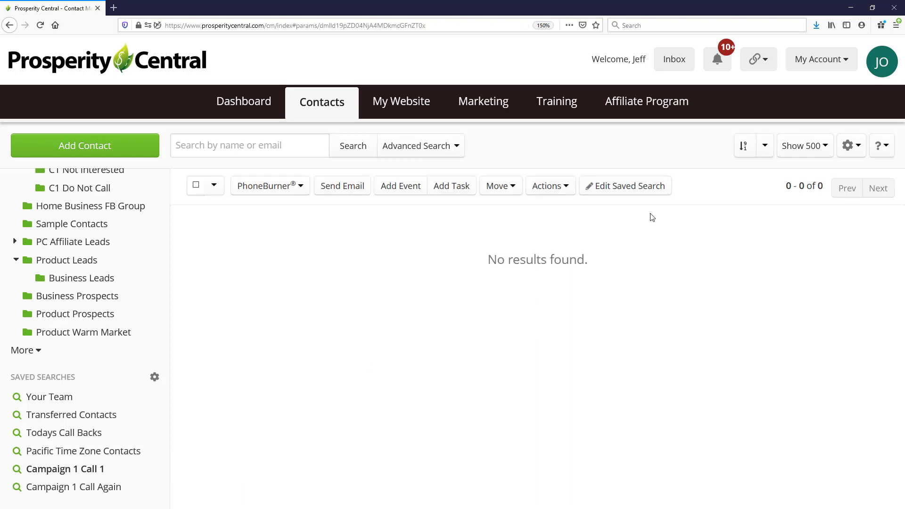
{"action": "left_click", "coordinate": [635, 191]}
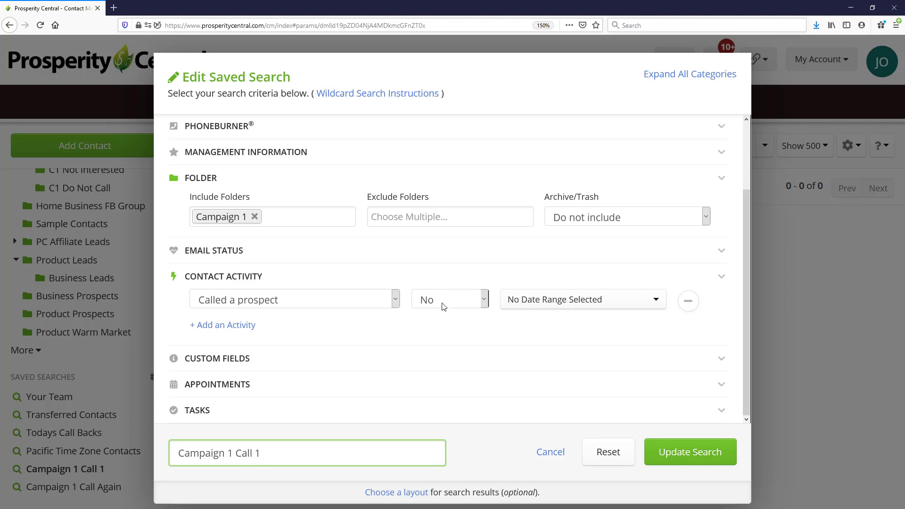
{"action": "left_click", "coordinate": [549, 452]}
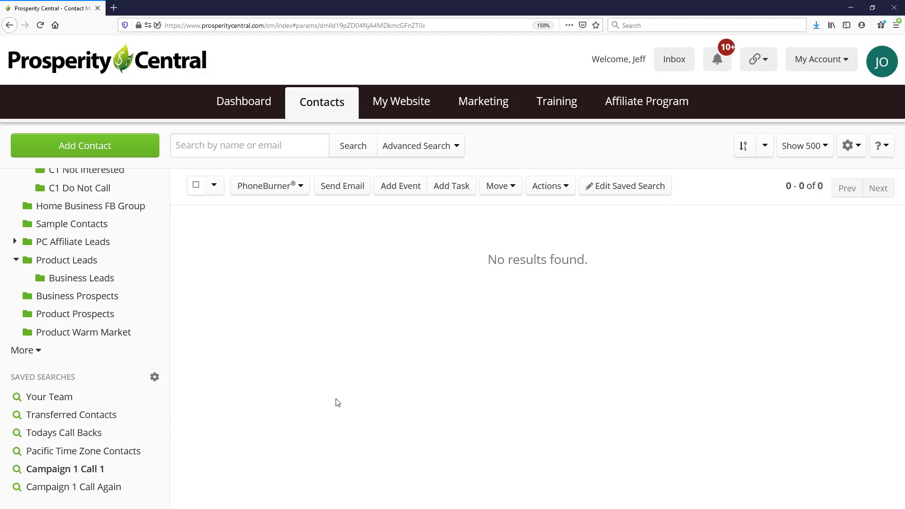